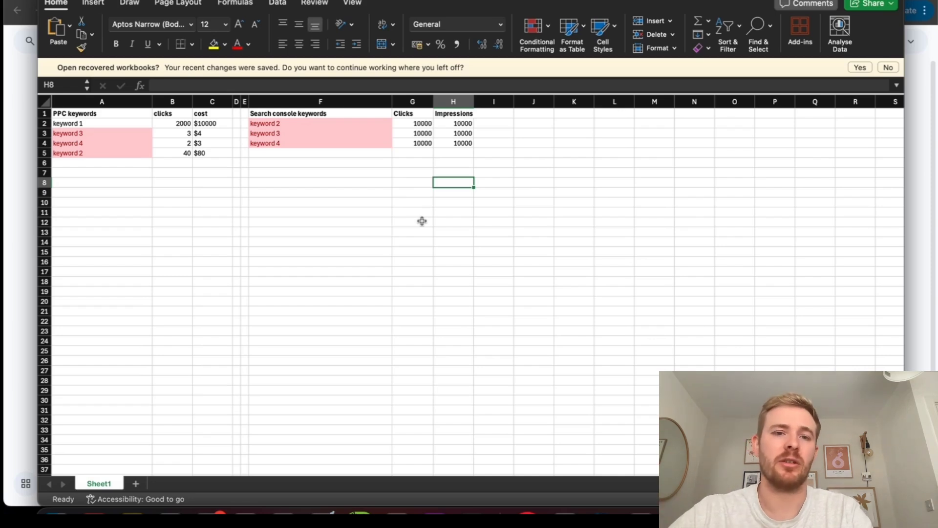
Examine the clicks and impressions of the Search console keywords in the sheet.
{"action": "left_click_drag", "start_coordinate": [320, 101], "coordinate": [425, 101]}
{"action": "left_click", "coordinate": [412, 143]}
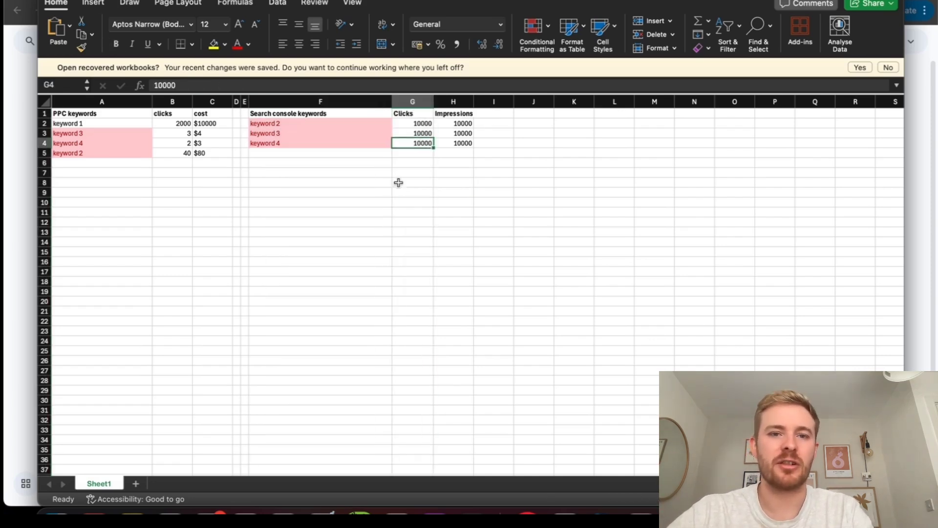
{"action": "left_click", "coordinate": [430, 230]}
{"action": "left_click", "coordinate": [422, 134]}
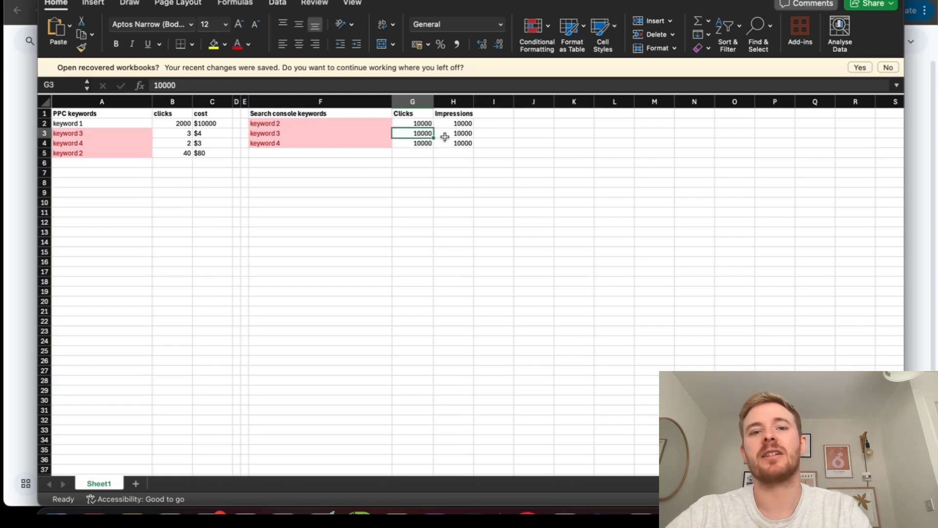
{"action": "left_click", "coordinate": [452, 135]}
Examine the clicks and cost columns of the PPC keywords.
{"action": "left_click", "coordinate": [198, 301]}
{"action": "left_click", "coordinate": [72, 221]}
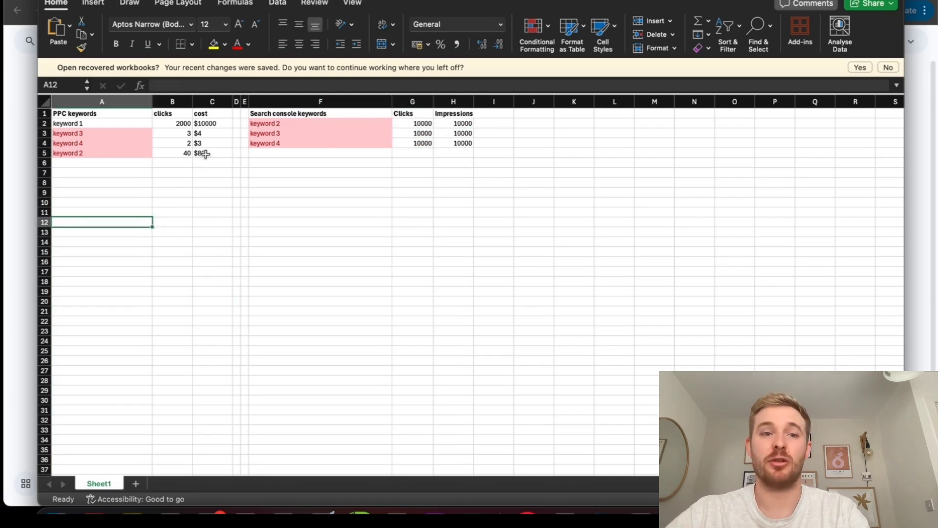
{"action": "left_click", "coordinate": [175, 101]}
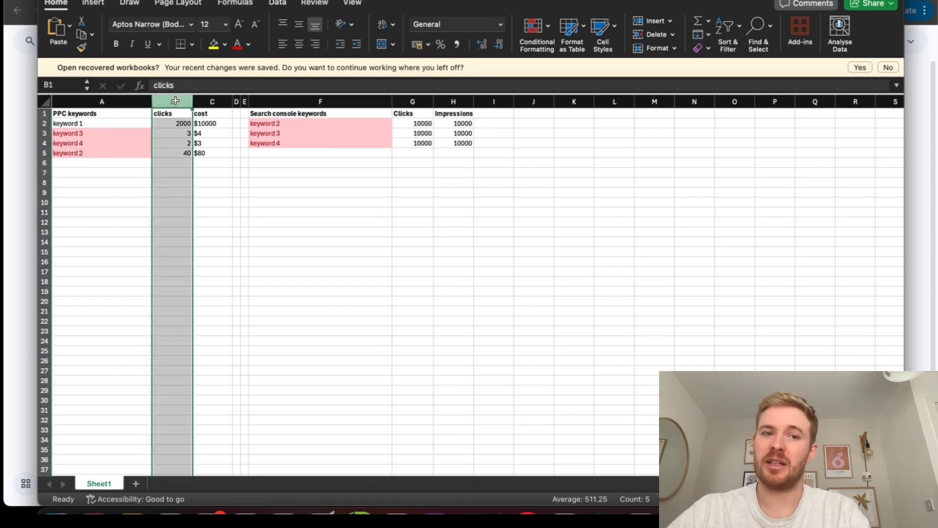
{"action": "left_click", "coordinate": [208, 124]}
{"action": "left_click", "coordinate": [309, 308]}
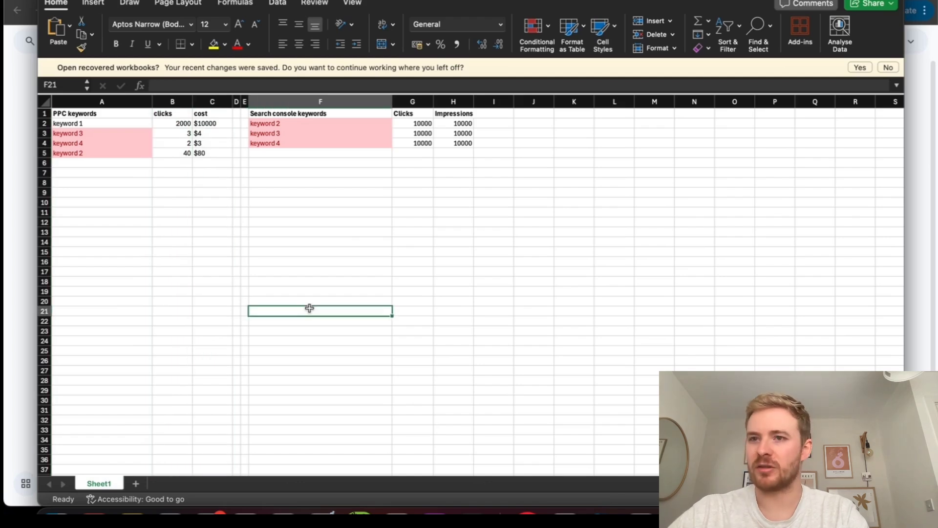
{"action": "left_click", "coordinate": [103, 223]}
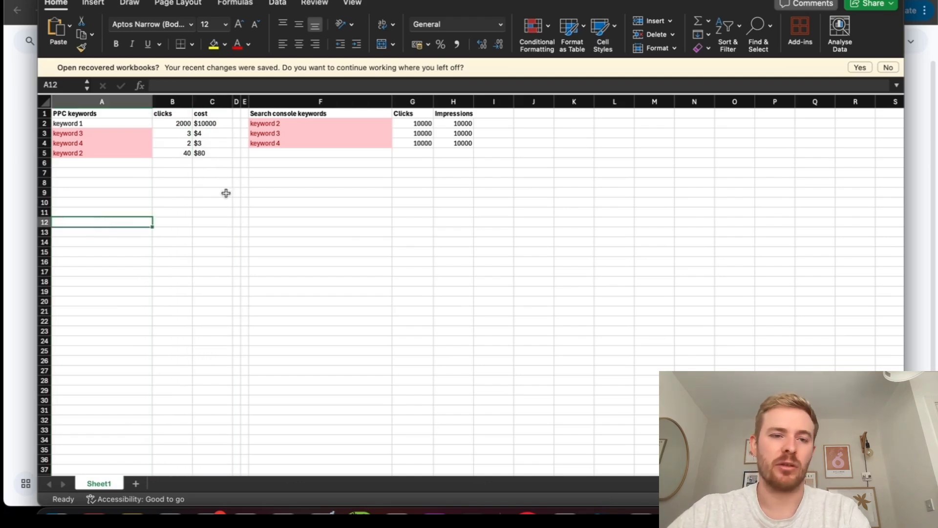
{"action": "left_click", "coordinate": [227, 261]}
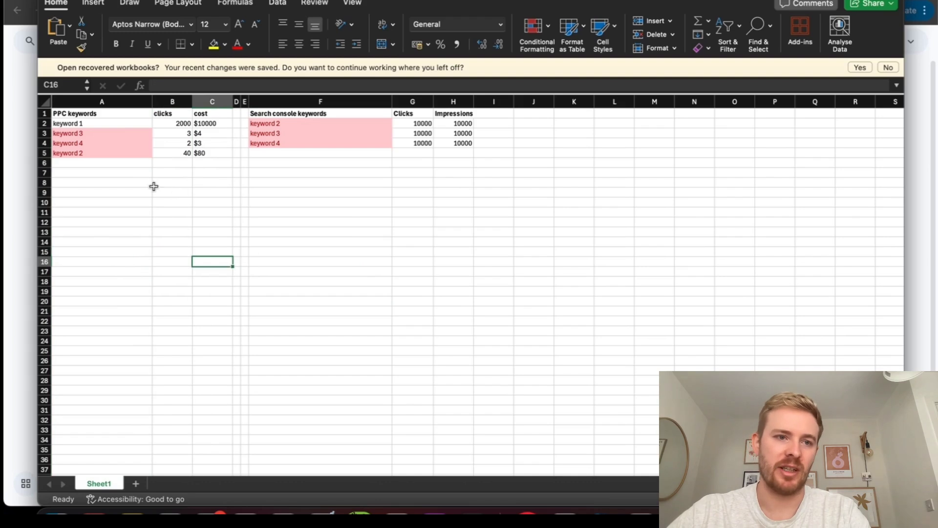
Compare the PPC keywords with the Search console keywords to find the overlapping terms and the one without a match.
{"action": "left_click_drag", "start_coordinate": [98, 132], "coordinate": [95, 256]}
{"action": "left_click_drag", "start_coordinate": [304, 123], "coordinate": [299, 241]}
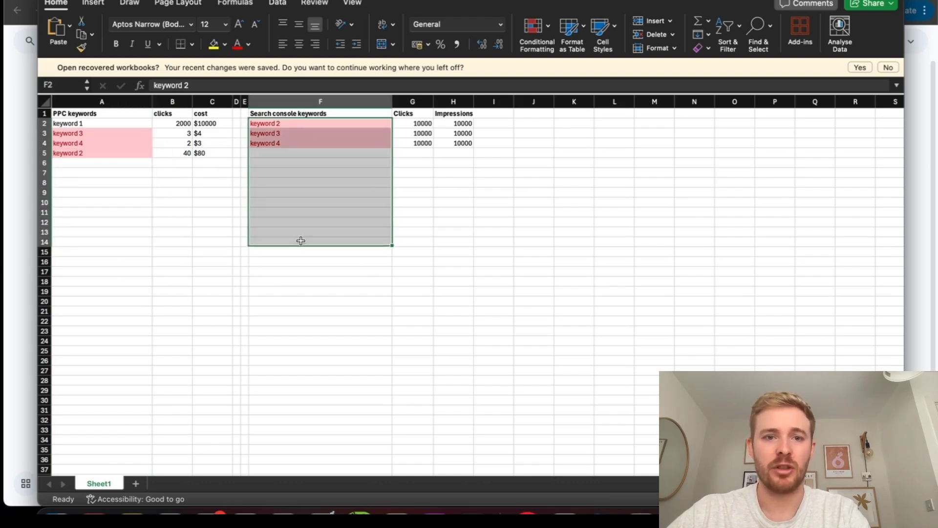
{"action": "left_click", "coordinate": [302, 241]}
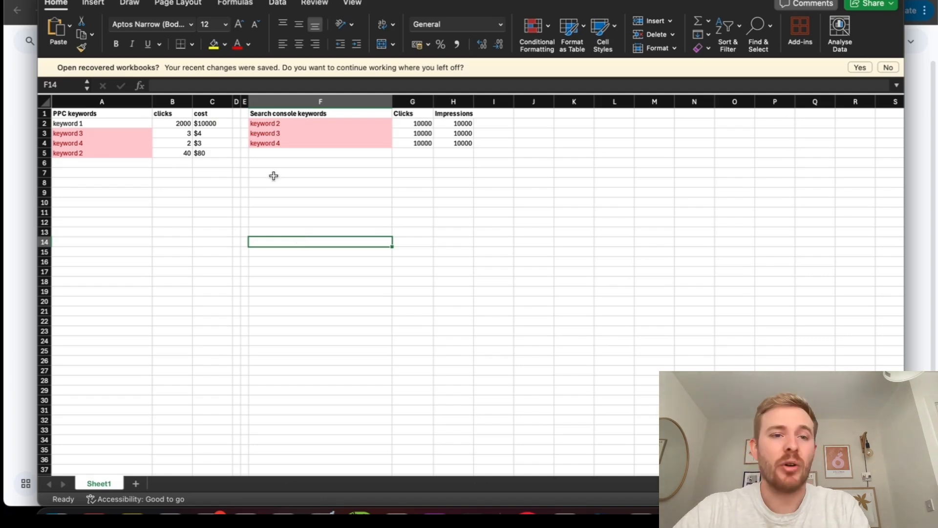
{"action": "left_click", "coordinate": [159, 241]}
{"action": "left_click", "coordinate": [126, 123]}
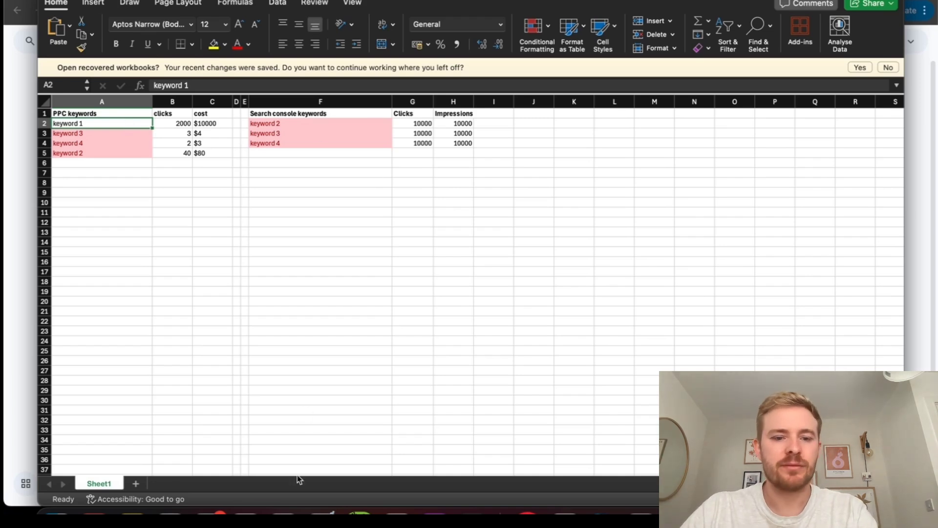
Switch to the browser, review the Semrush informational keywords and the Ahrefs content gap report, and return to the Google Slides presentation.
{"action": "key", "text": "super+Tab"}
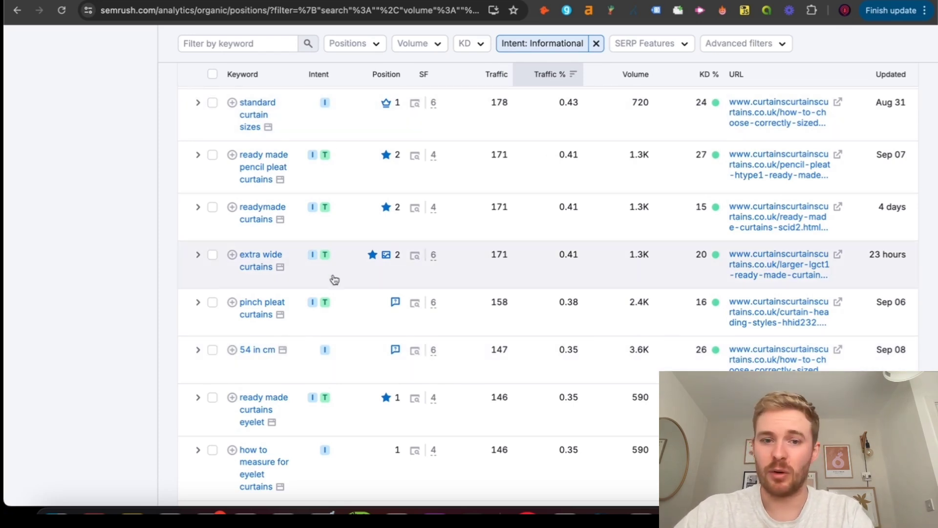
{"action": "scroll", "coordinate": [333, 320], "scroll_direction": "down", "scroll_amount": 6}
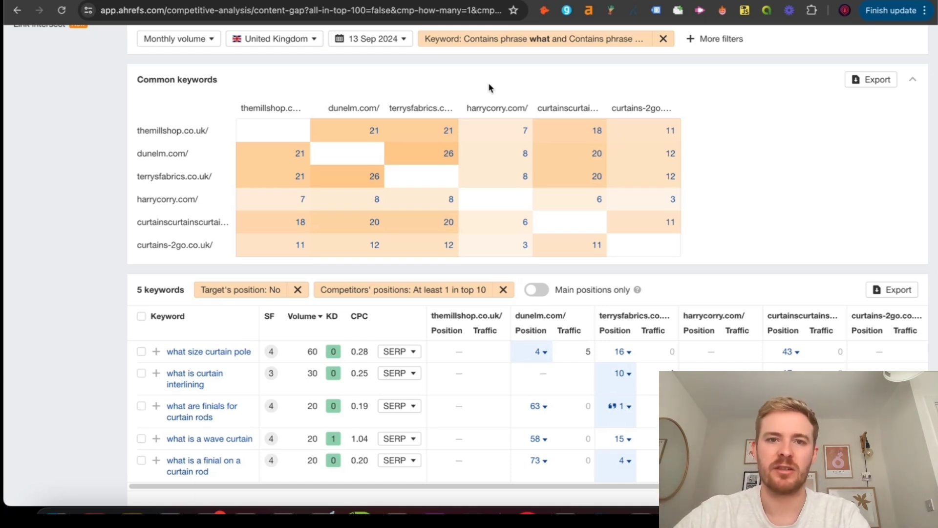
{"action": "key", "text": "ctrl+Tab"}
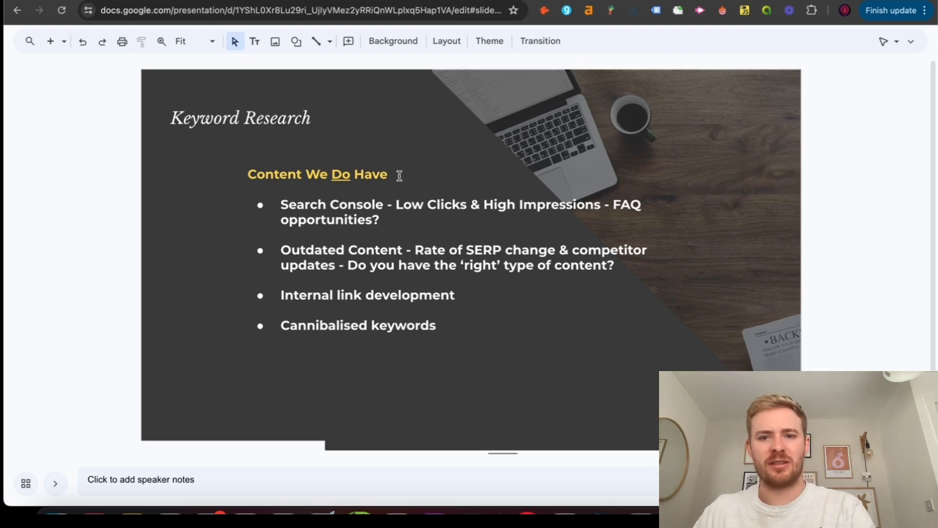
Review the page's queries by impressions in Search Console and the Ahrefs position history for t shirts, returning to the Keyword Research slide.
{"action": "left_click", "coordinate": [494, 1]}
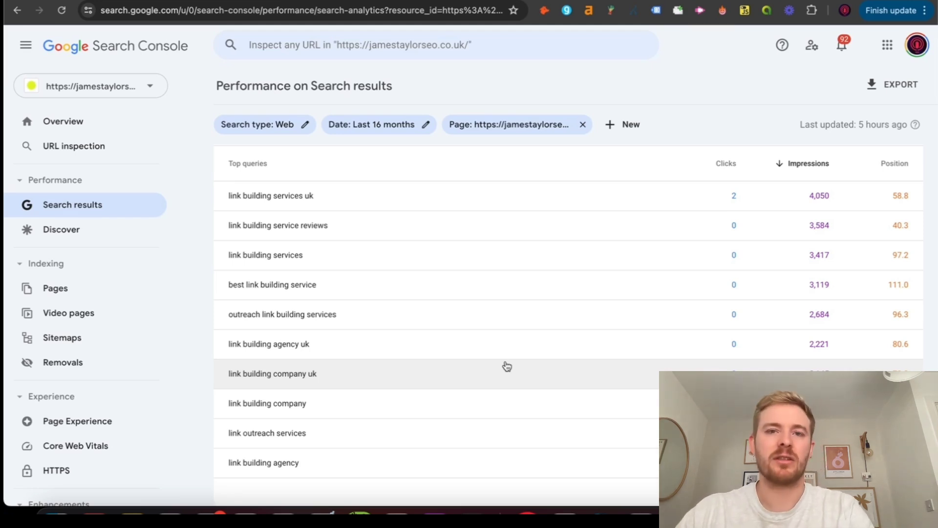
{"action": "key", "text": "ctrl+Tab"}
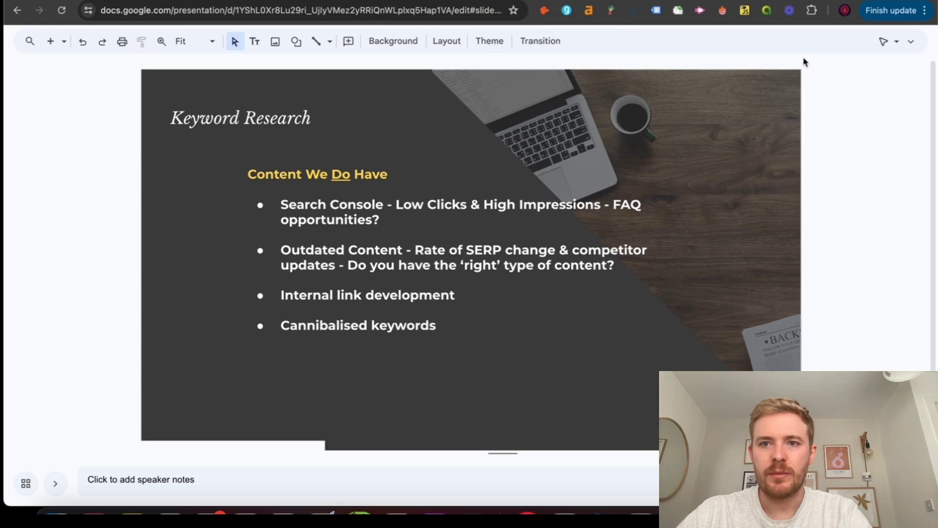
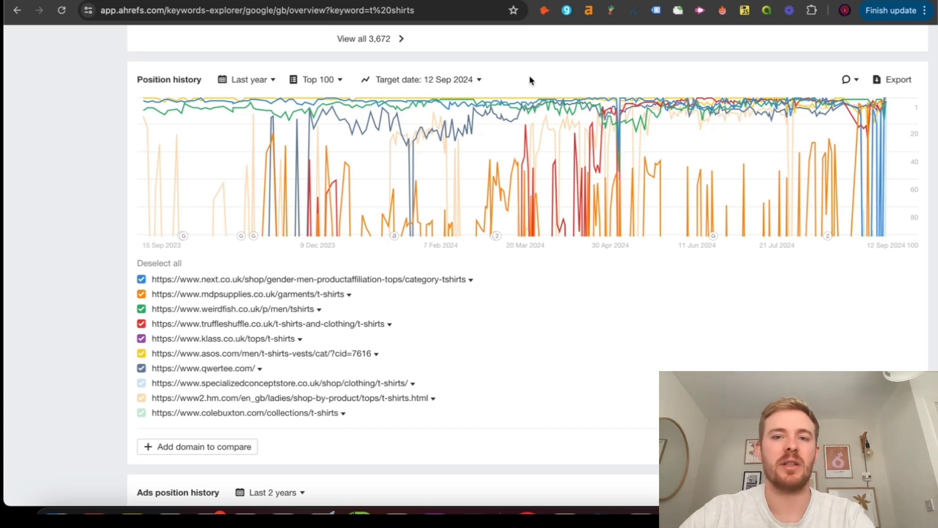
{"action": "key", "text": "ctrl+Tab"}
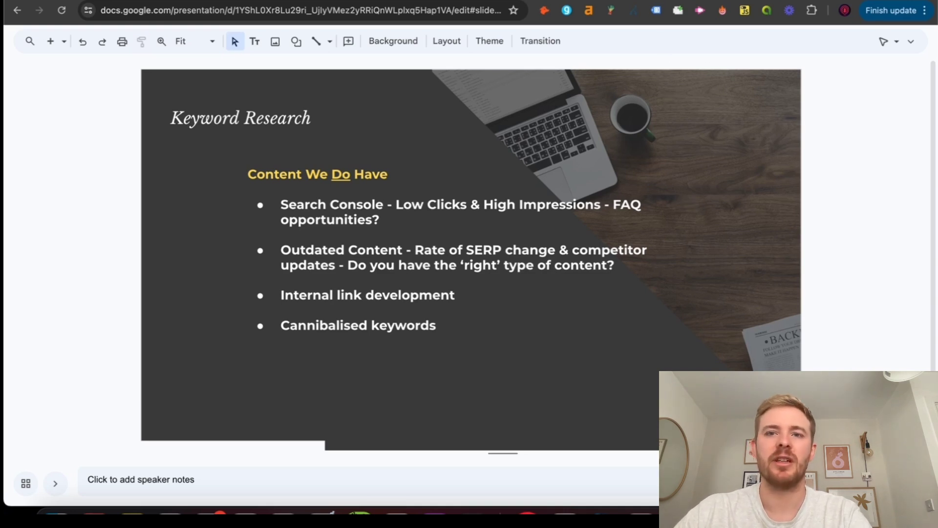
Check the site-restricted Google results for keyword research as internal link sources, and return to the Keyword Research slide.
{"action": "key", "text": "ctrl+Tab"}
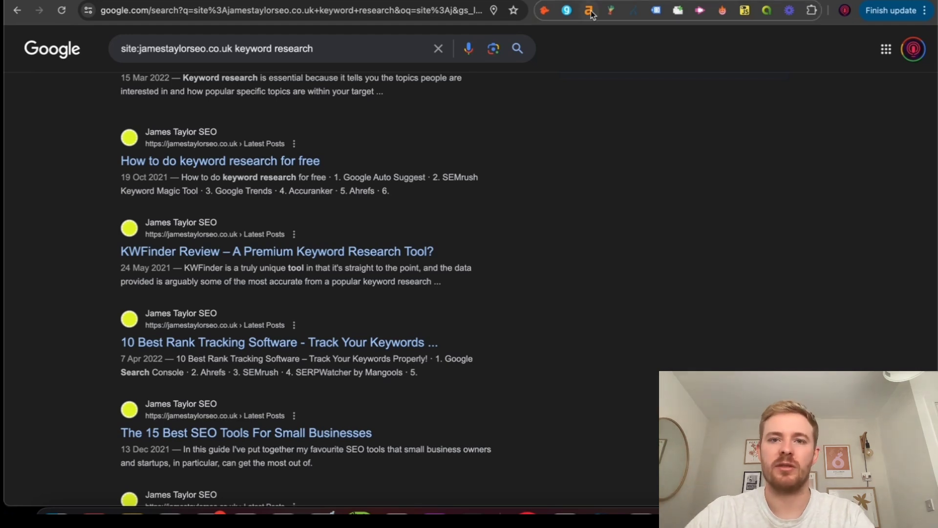
{"action": "key", "text": "ctrl+Tab"}
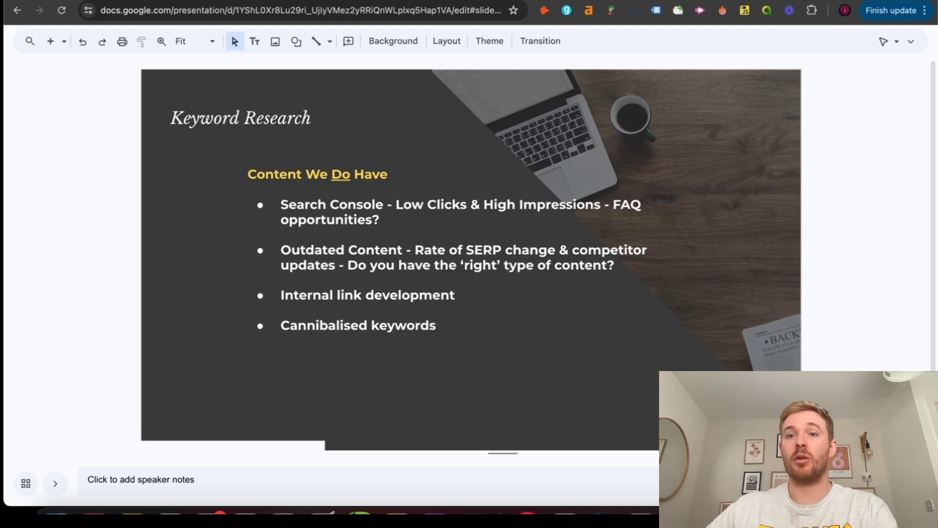
Compare the Google results for "site:sunspel.com linen polo shirt" with the Ahrefs SERP overview for "linen polo shirt mens".
{"action": "key", "text": "ctrl+Tab"}
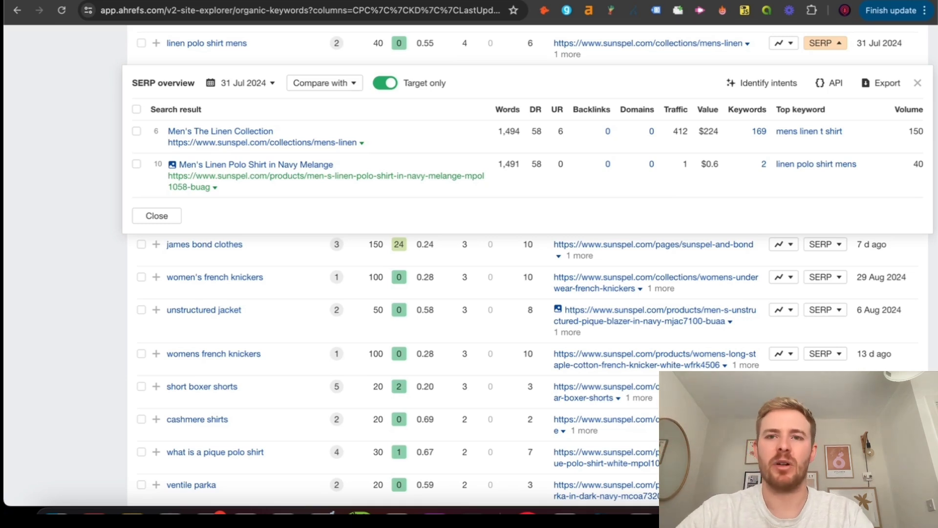
{"action": "key", "text": "ctrl+Tab"}
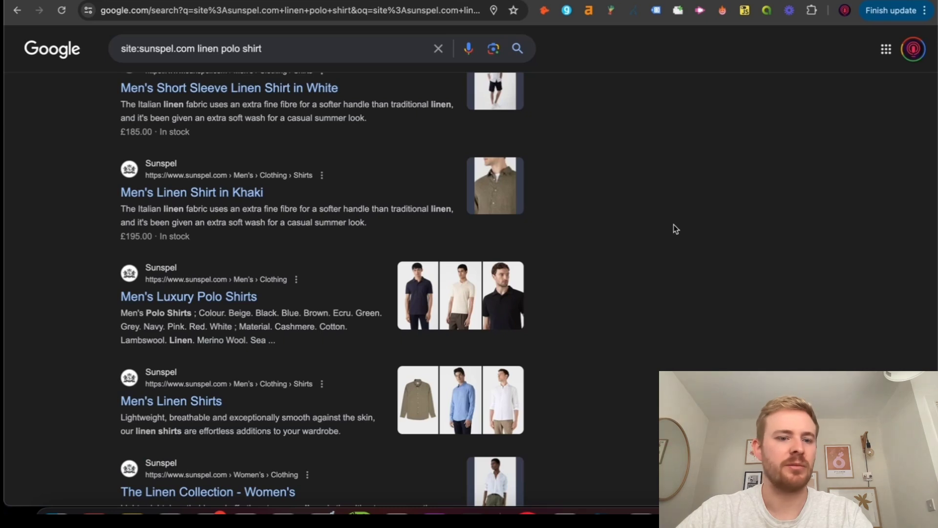
{"action": "scroll", "coordinate": [673, 228], "scroll_direction": "up", "scroll_amount": 2}
{"action": "scroll", "coordinate": [673, 228], "scroll_direction": "down", "scroll_amount": 4}
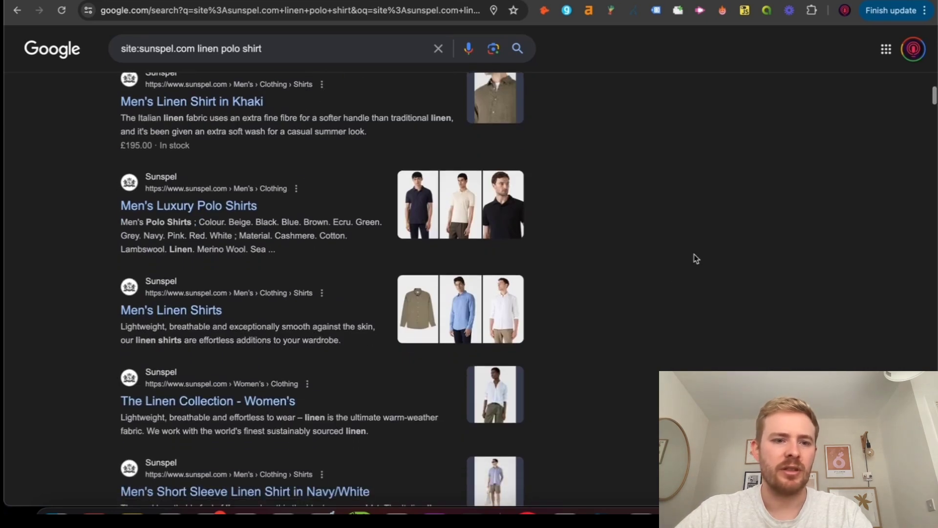
{"action": "scroll", "coordinate": [565, 295], "scroll_direction": "up", "scroll_amount": 3}
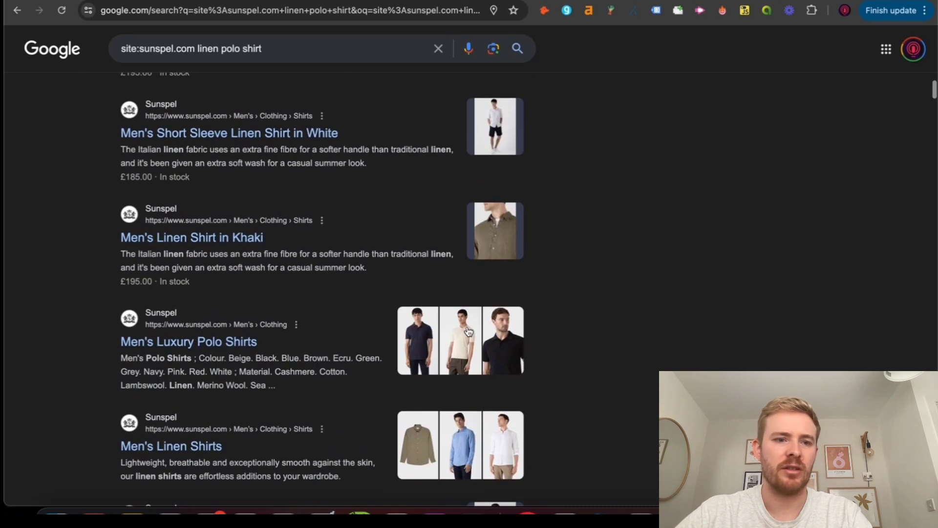
{"action": "scroll", "coordinate": [657, 289], "scroll_direction": "up", "scroll_amount": 6}
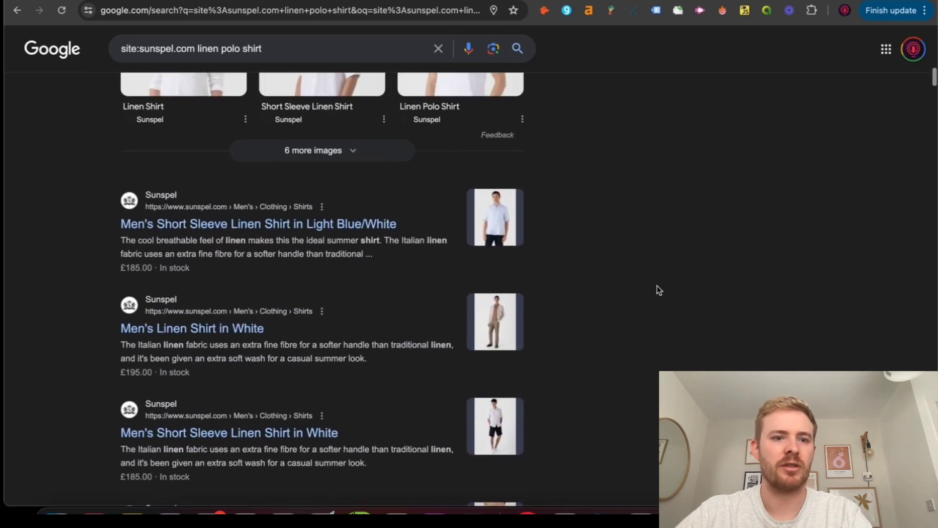
{"action": "scroll", "coordinate": [323, 331], "scroll_direction": "down", "scroll_amount": 1}
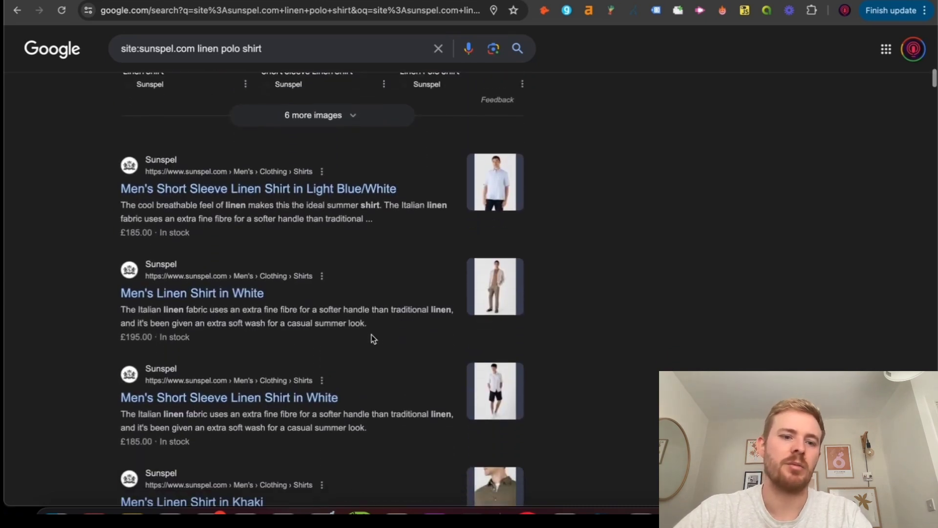
{"action": "left_click", "coordinate": [591, 0]}
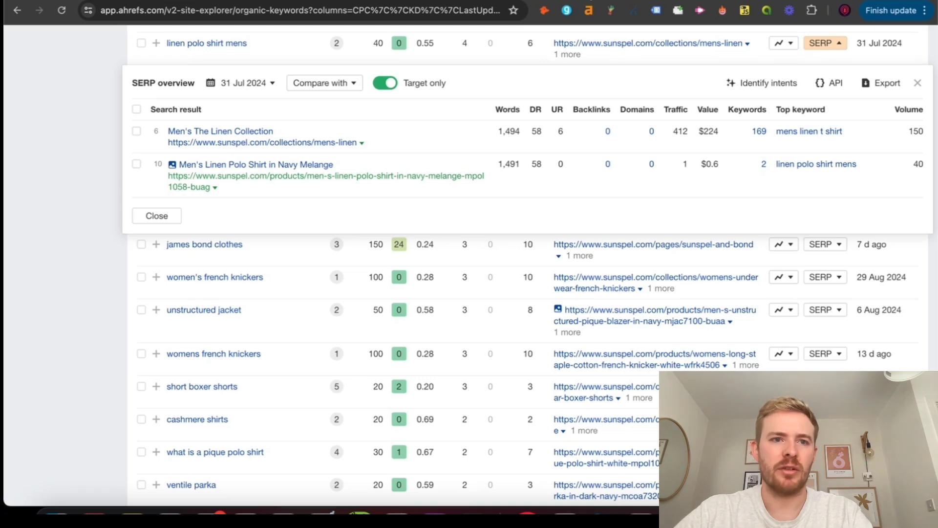